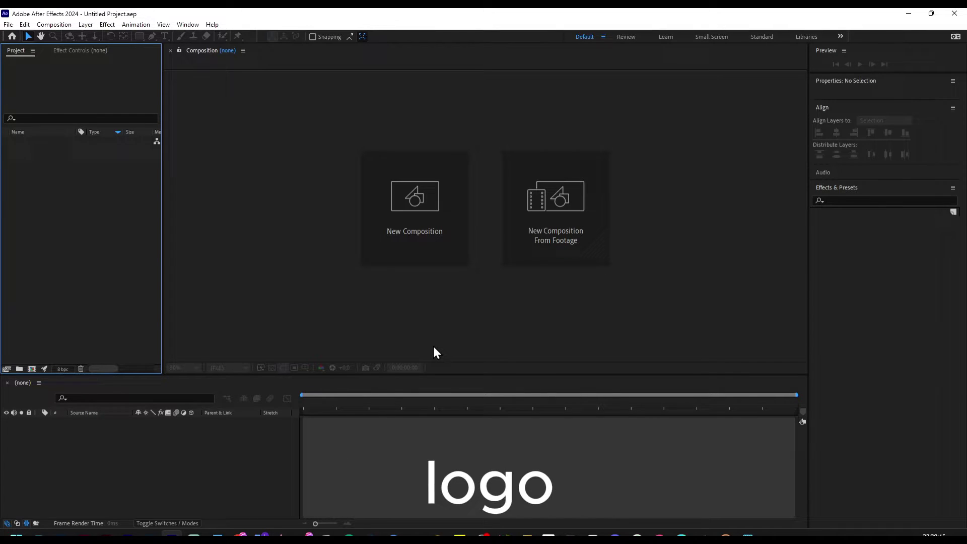
Search Windows for 'AFTER' to bring up Adobe After Effects 2024 as best match
key("super+s")
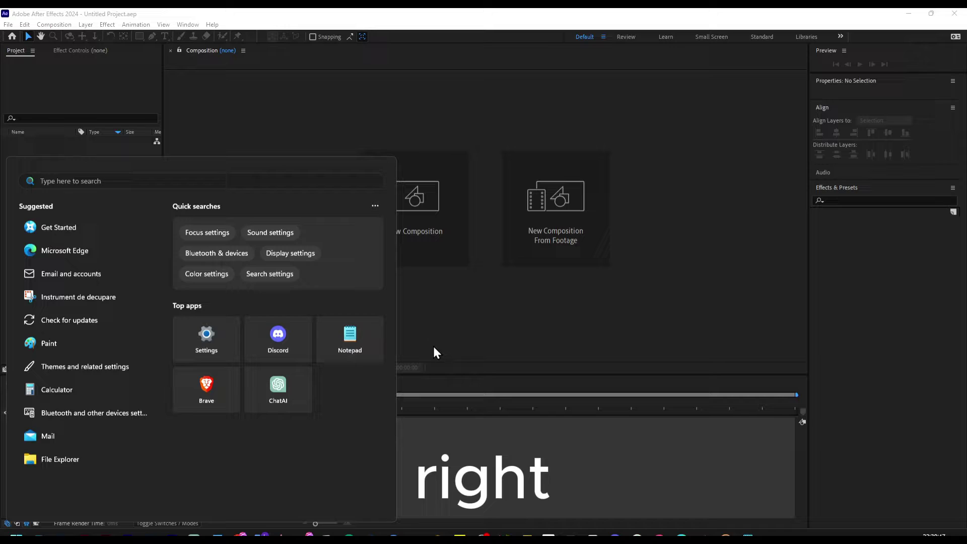
type("AFTER")
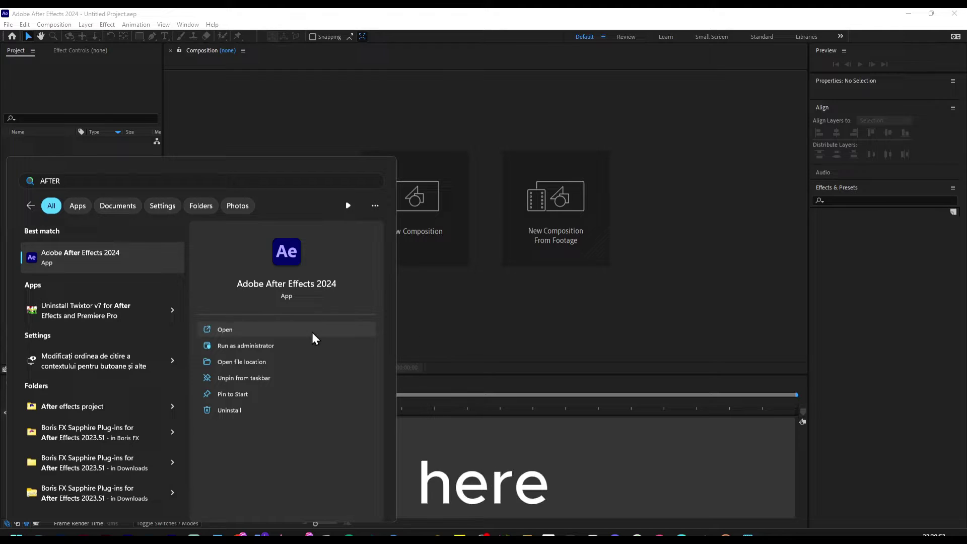
Follow the After Effects 2024 shortcut's file location to its Support Files folder in Program Files
left_click(291, 360)
scroll(247, 315, "down", 2)
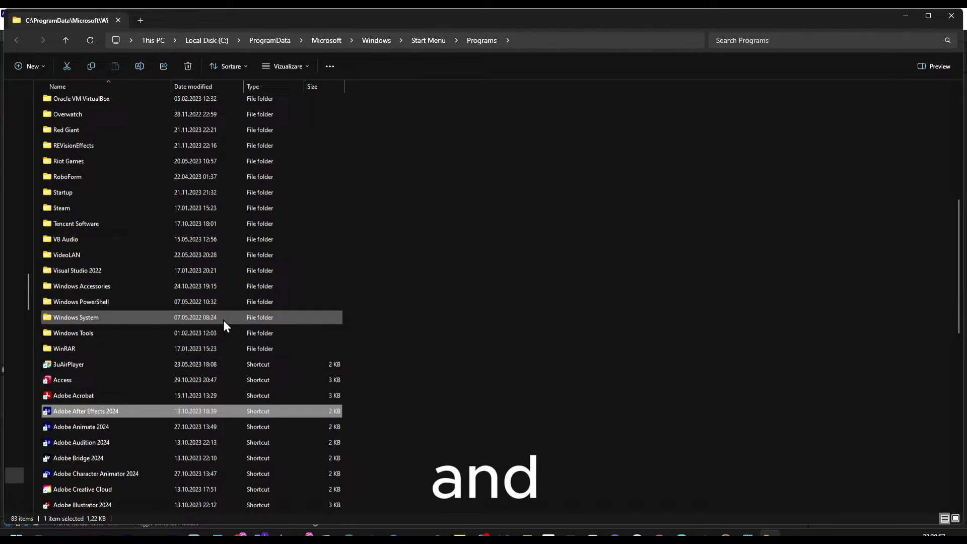
right_click(85, 416)
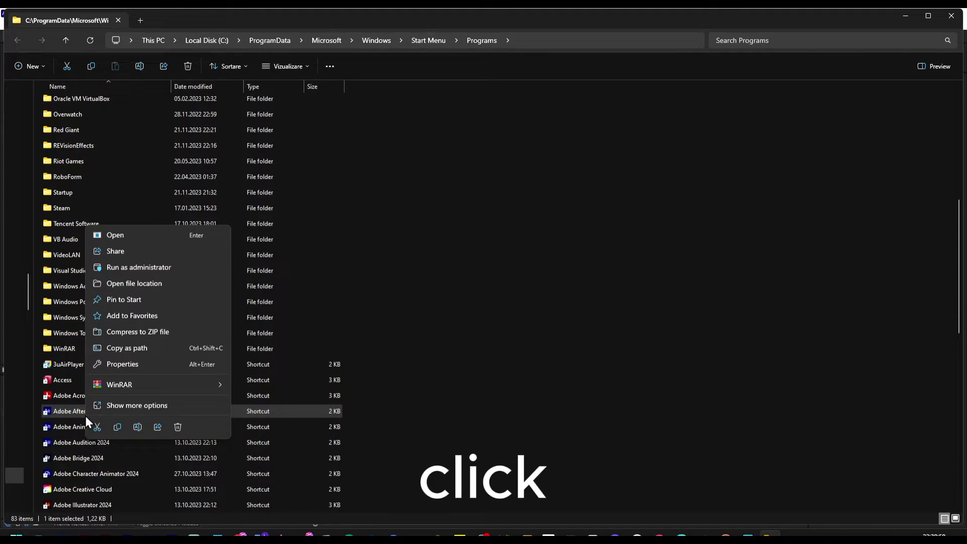
left_click(129, 284)
scroll(143, 265, "up", 2)
scroll(156, 262, "up", 10)
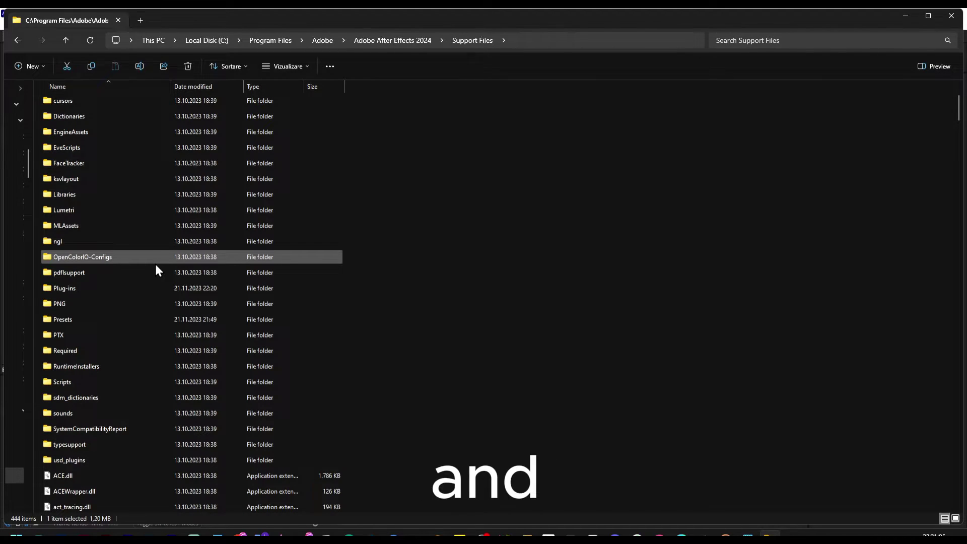
Open Plug-ins, look inside its Effects subfolder, then return to Plug-ins
double_click(65, 289)
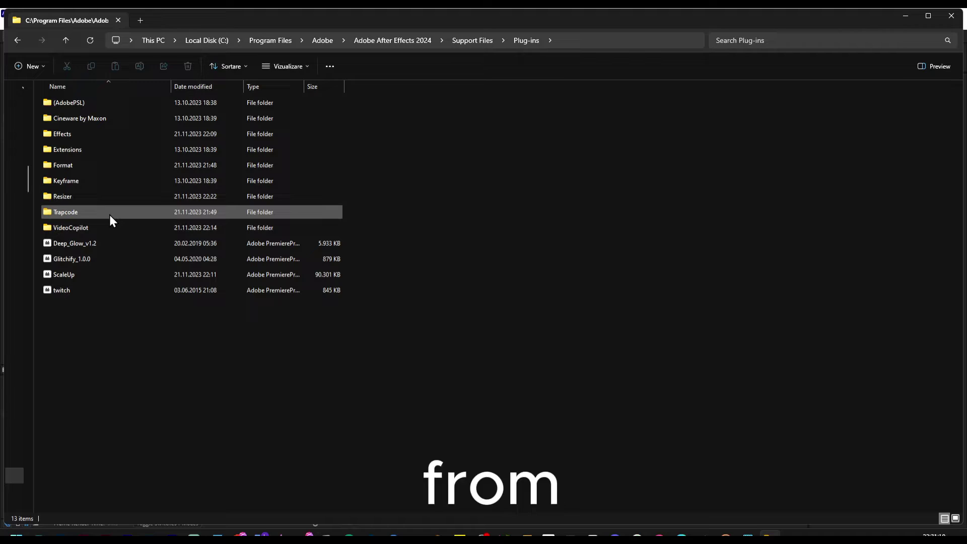
double_click(98, 135)
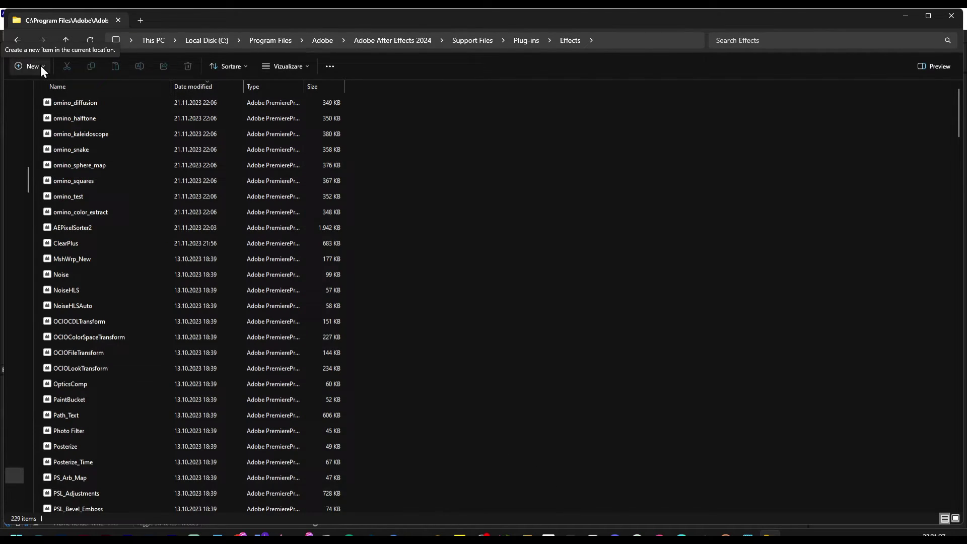
left_click(22, 40)
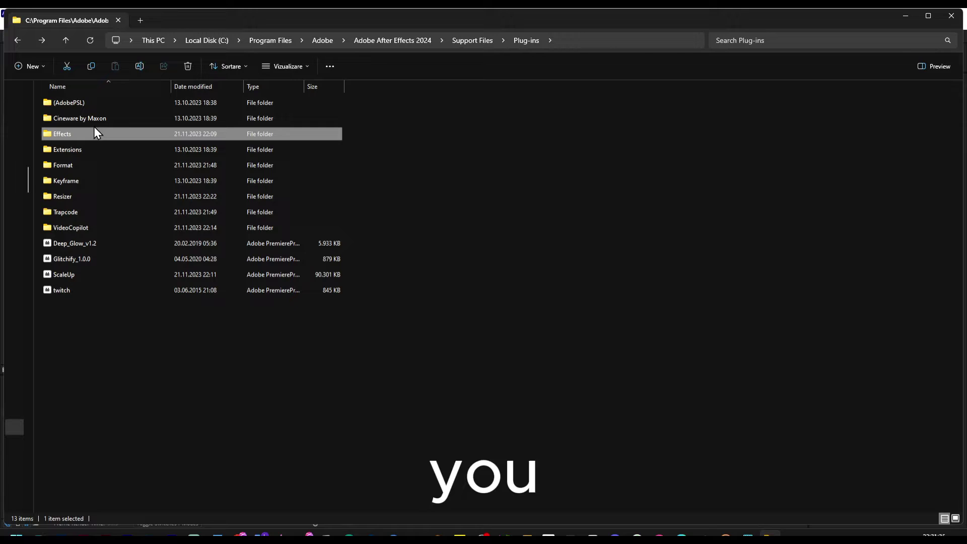
Back in After Effects, browse the Effect menu's categories and show the Effect Controls panel
mouse_move(171, 536)
left_click(171, 484)
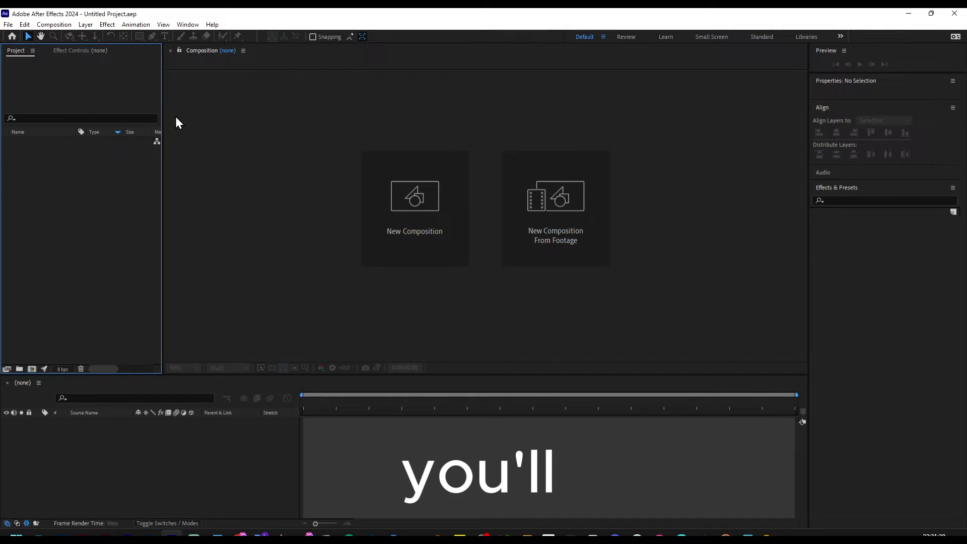
left_click(108, 25)
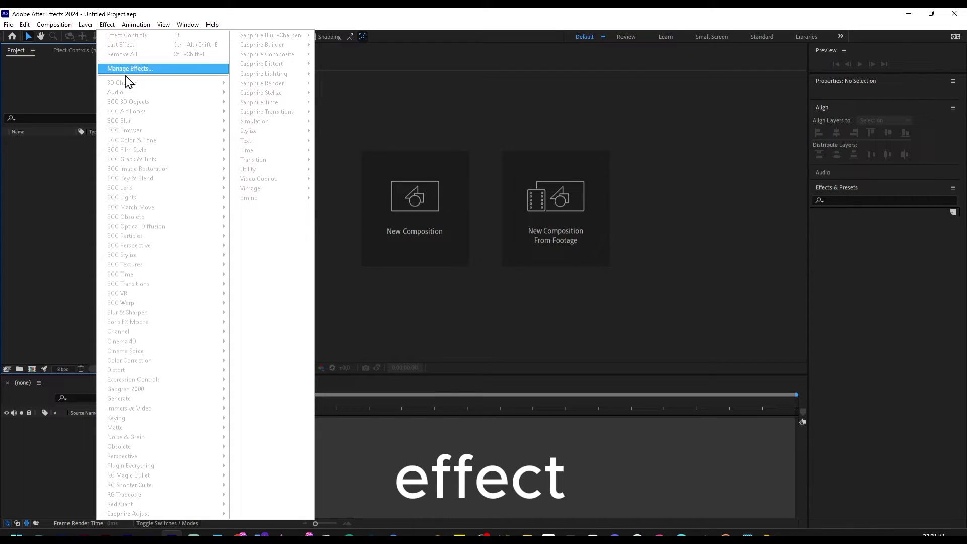
left_click(111, 26)
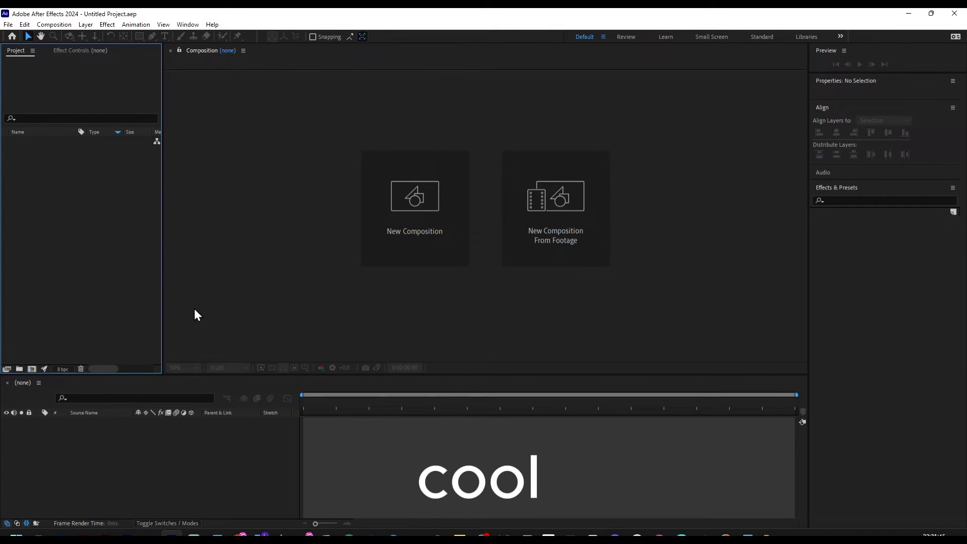
left_click(188, 25)
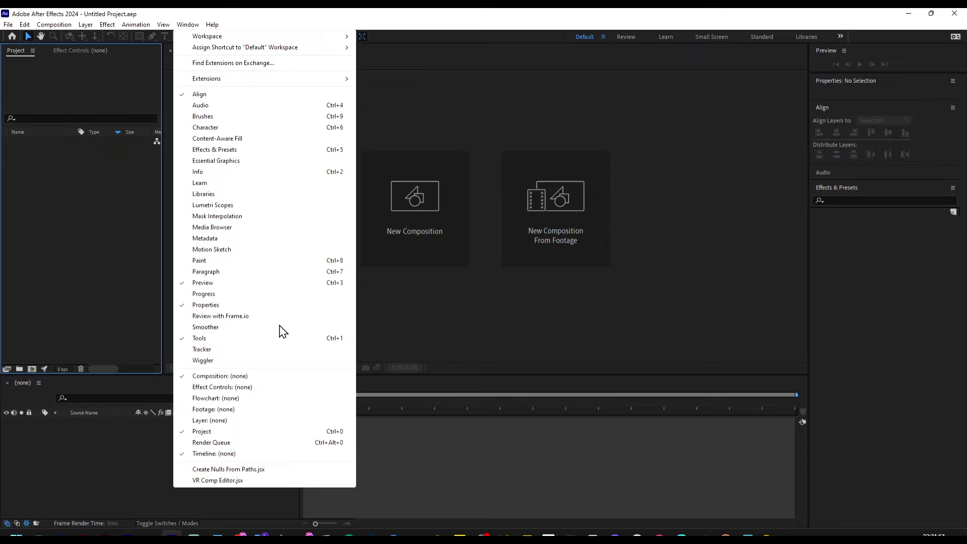
left_click(295, 387)
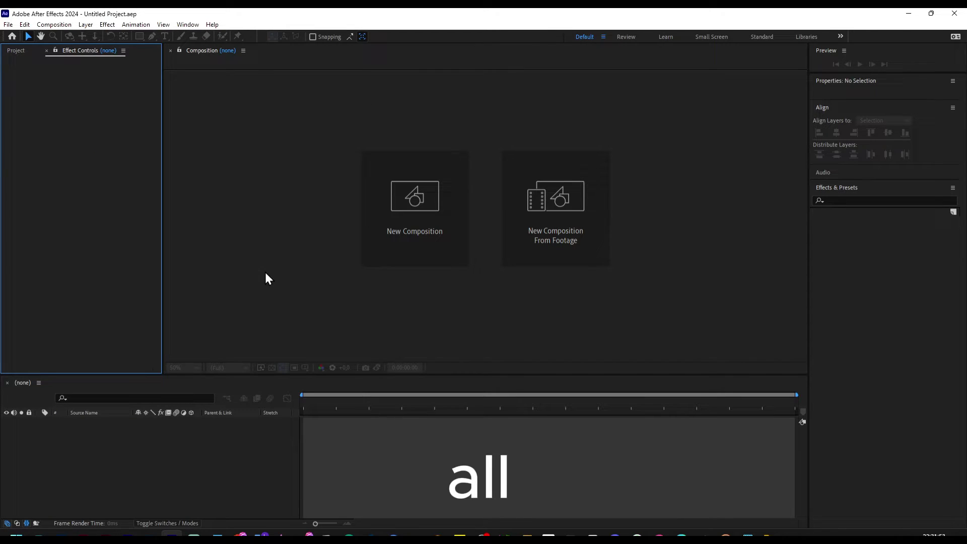
Dismiss the Effect Controls panel options and create the new composition Comp 1
left_click(123, 51)
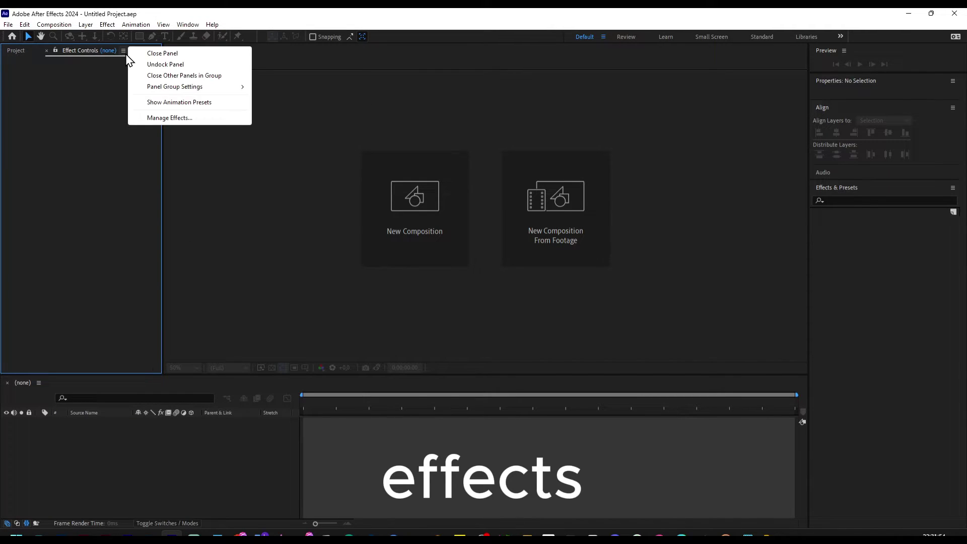
left_click(49, 65)
left_click(403, 211)
left_click(538, 338)
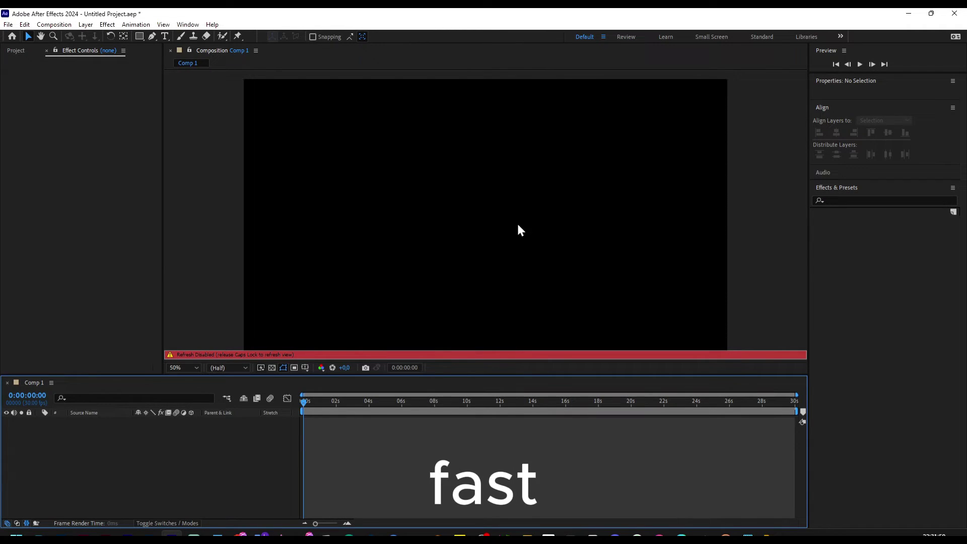
Show the Effects & Presets panel and scroll through categories like BCC and Sapphire
left_click(188, 24)
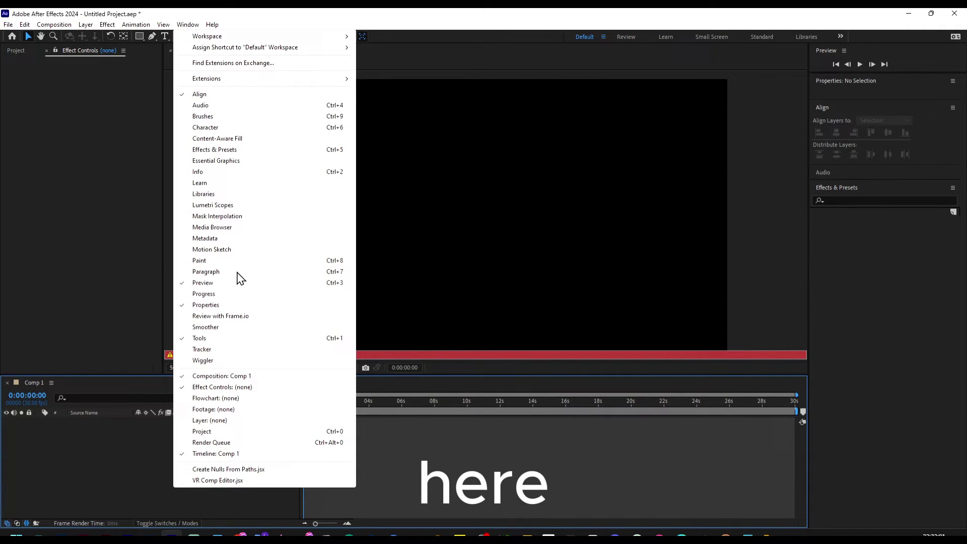
left_click(224, 150)
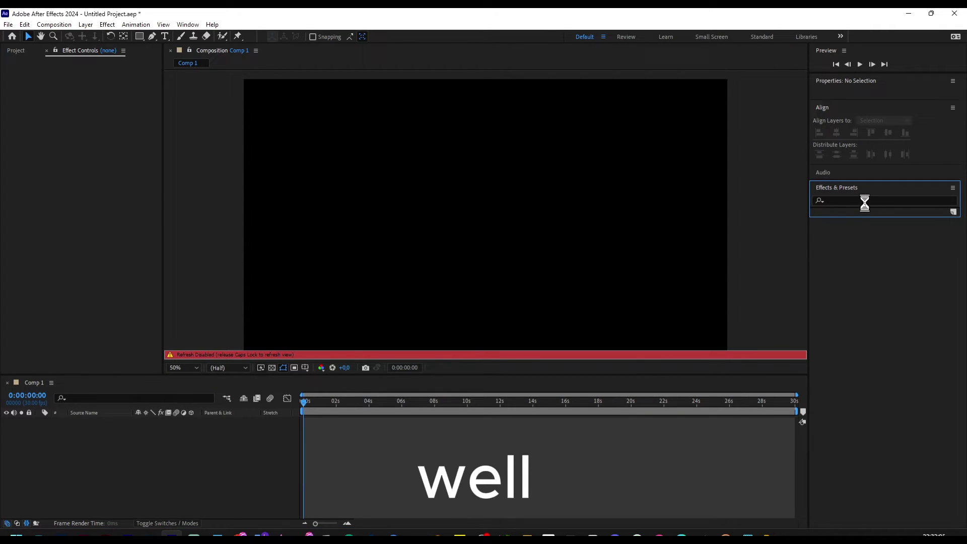
scroll(864, 243, "down", 2)
scroll(862, 236, "down", 3)
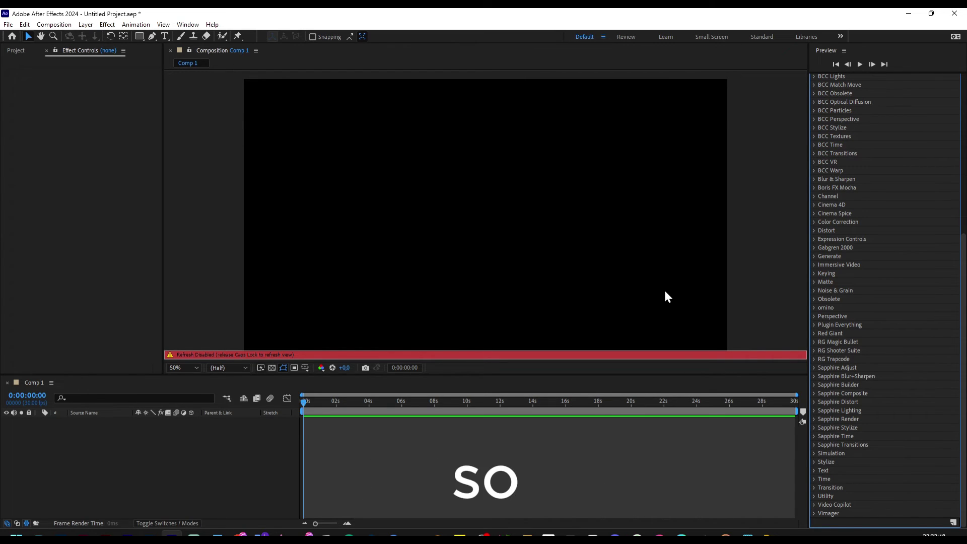
Bring the OBS Studio window forward from the taskbar, recording still running
left_click(485, 535)
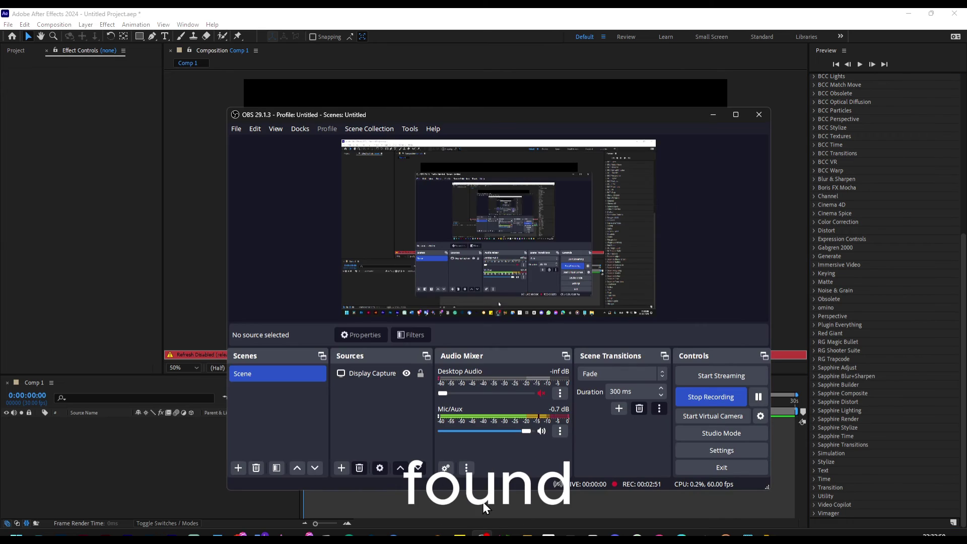